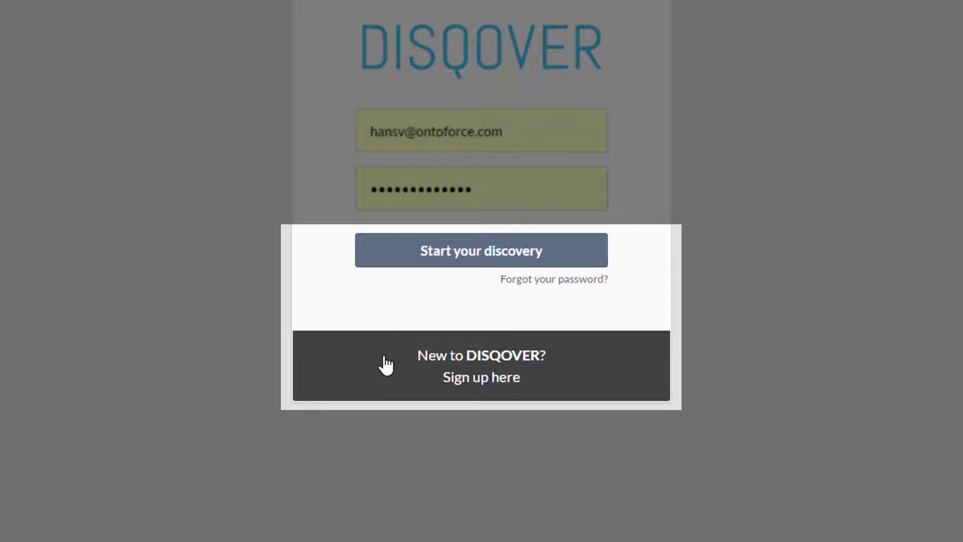
- Sign in with the filled-in credentials and start a discovery
left_click(392, 252)
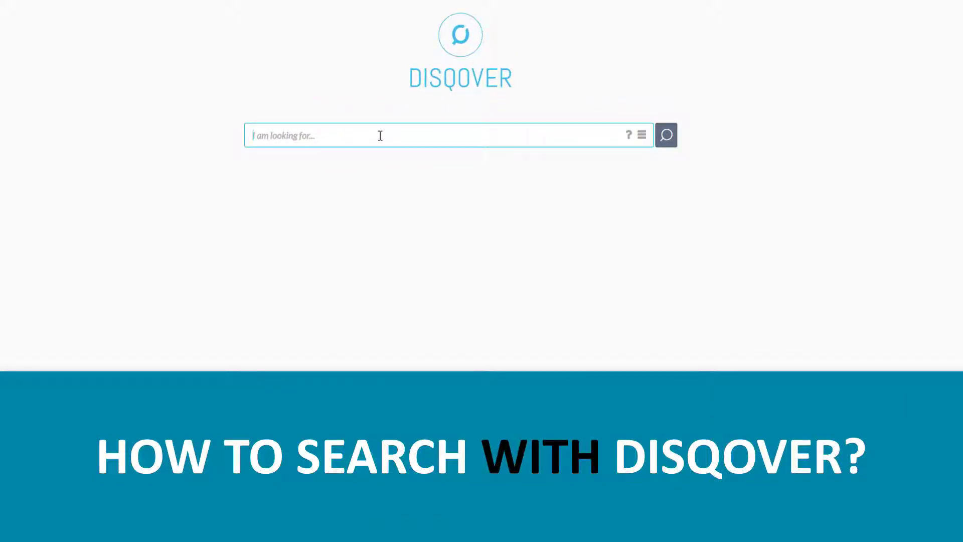
type("eg")
type("fr")
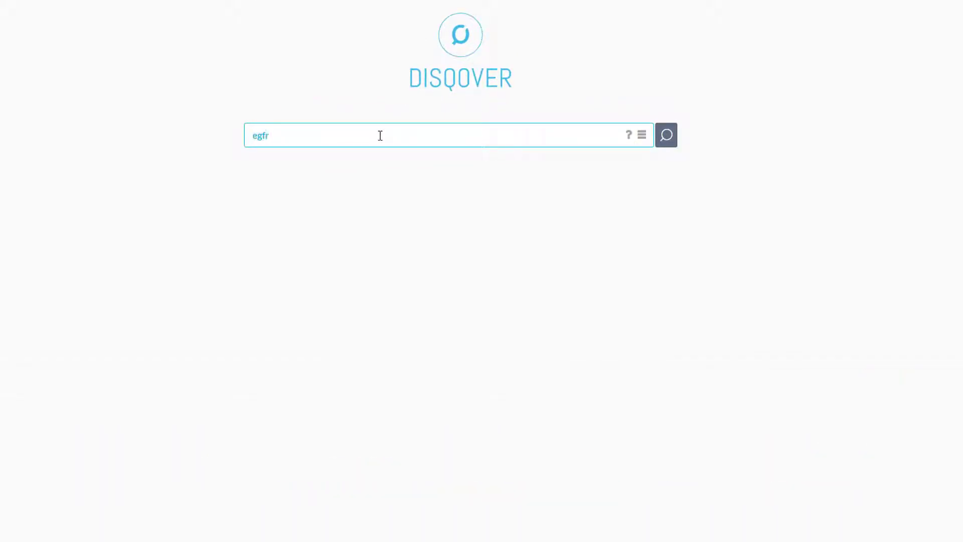
- Run the search for egfr
key("Return")
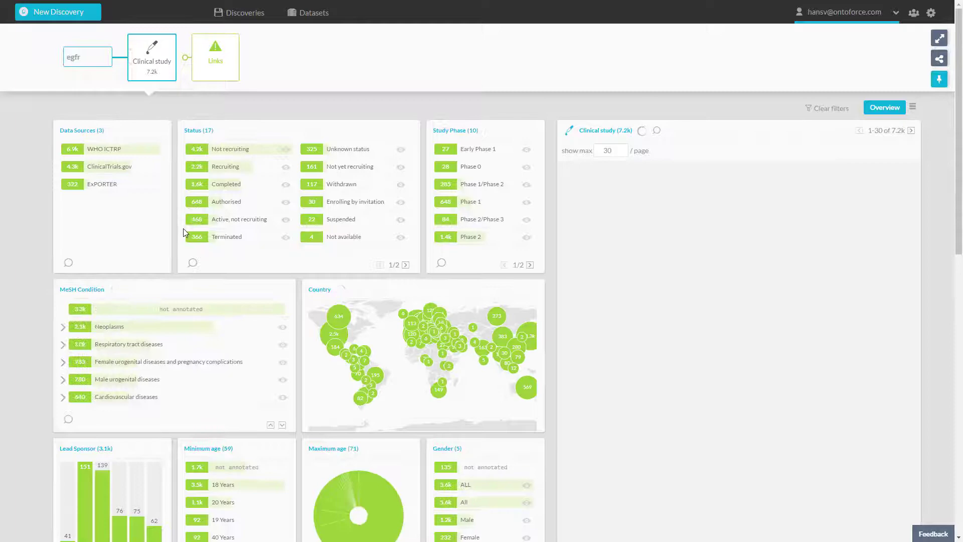
- Keep Phase 2 studies that are recruiting, active not recruiting, or not yet recruiting, leaving 575 studies
left_click(471, 236)
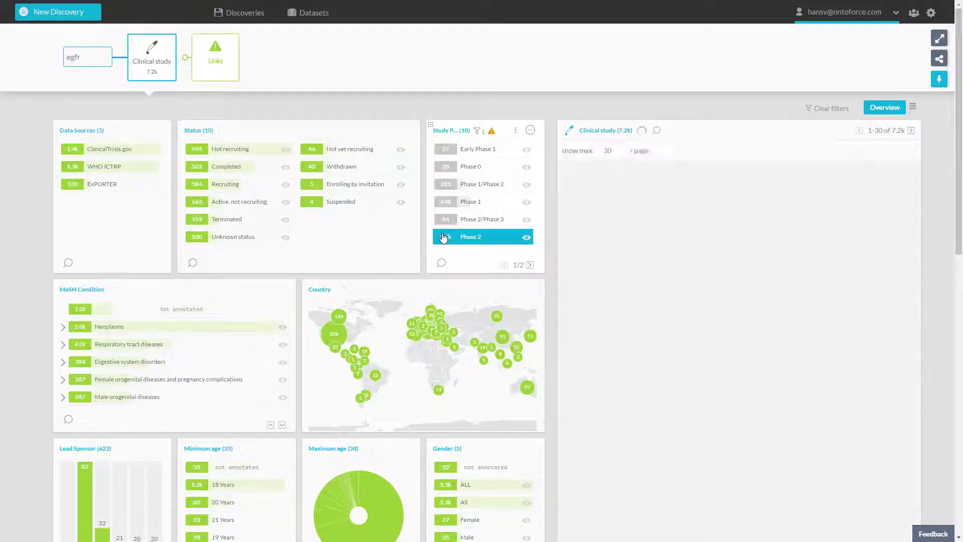
left_click(225, 167)
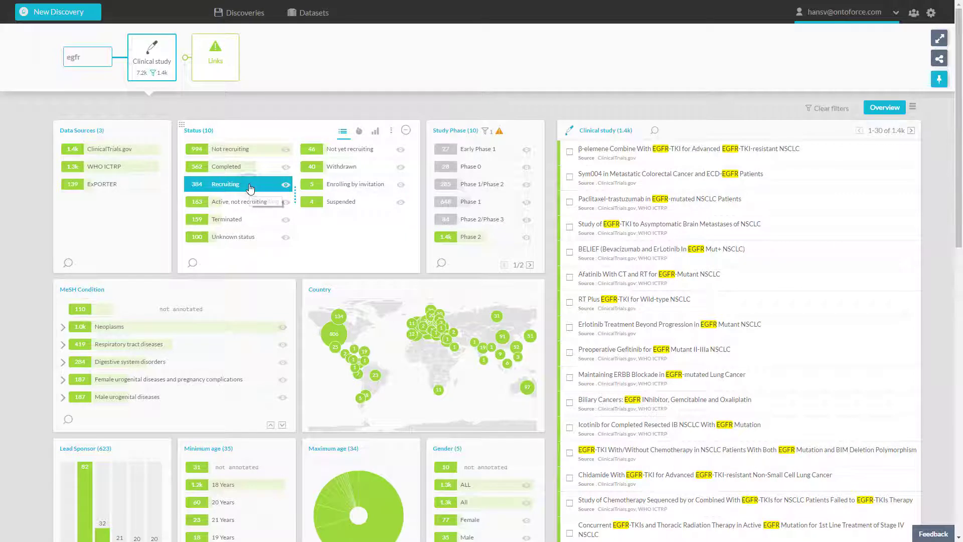
left_click(240, 202)
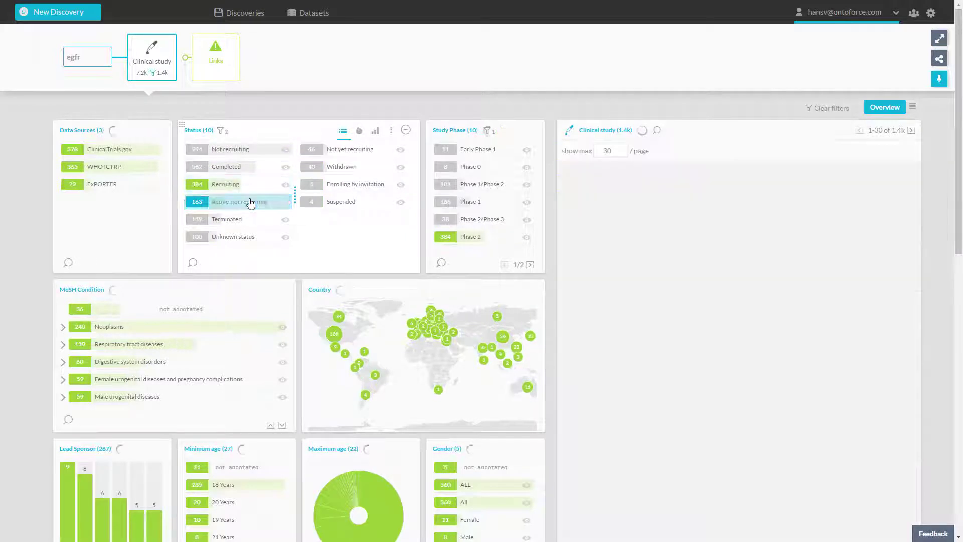
left_click(353, 184)
left_click(349, 149)
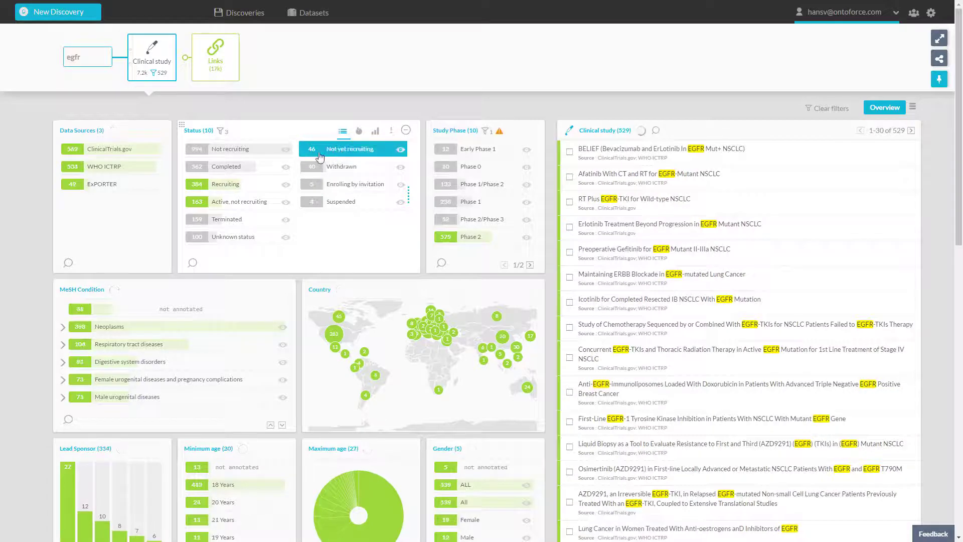
left_click(349, 150)
left_click(87, 419)
type("lung")
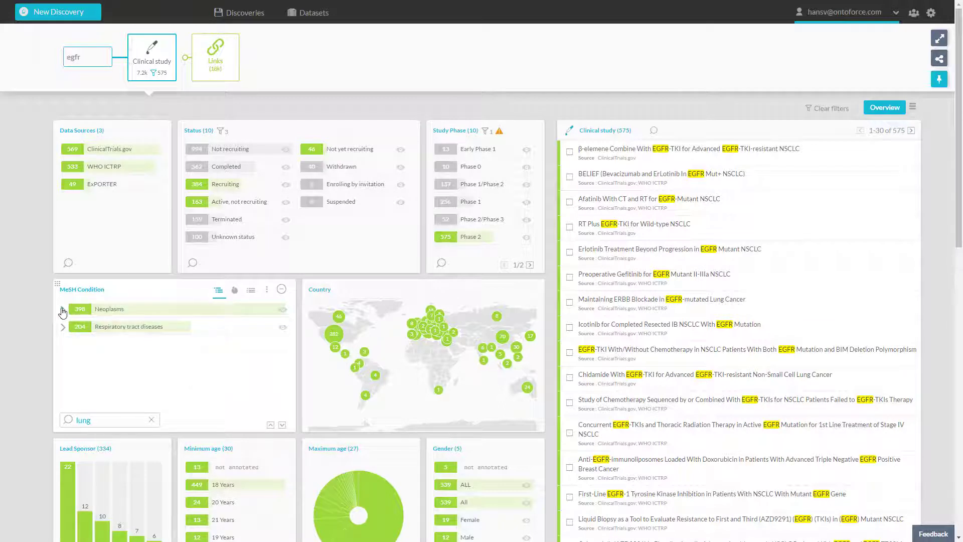
- Filter the studies to the Lung neoplasms MeSH condition via Neoplasms > by site > Thoracic > Respiratory tract
left_click(62, 309)
left_click(68, 327)
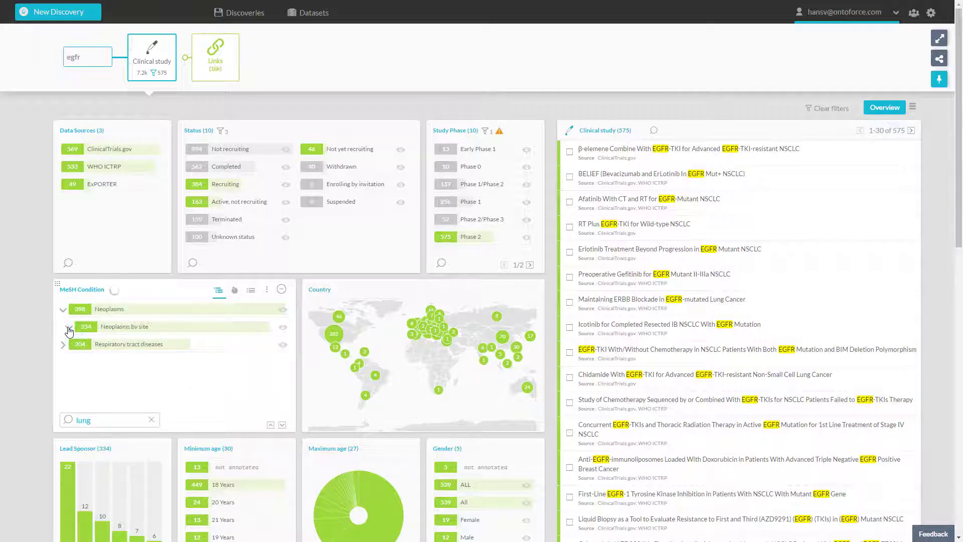
left_click(75, 344)
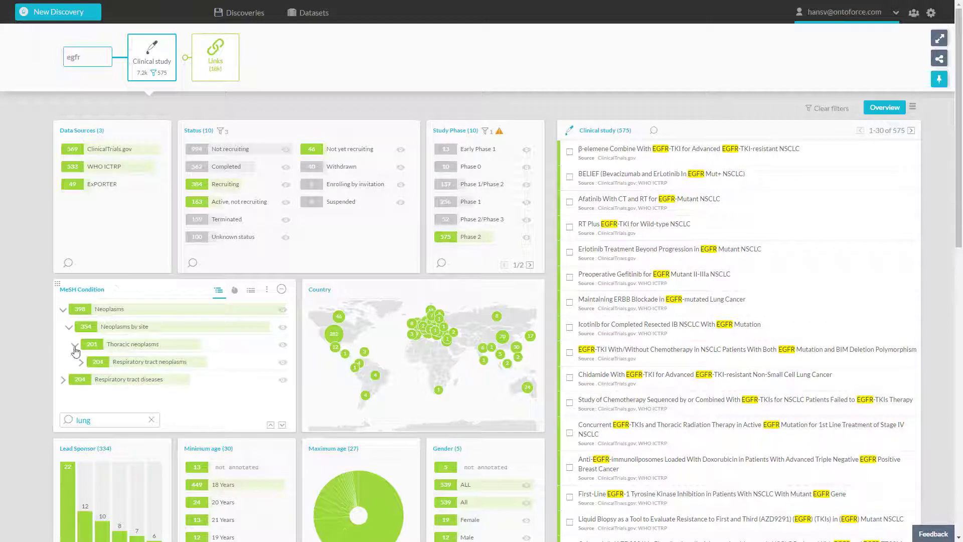
left_click(81, 363)
left_click(124, 379)
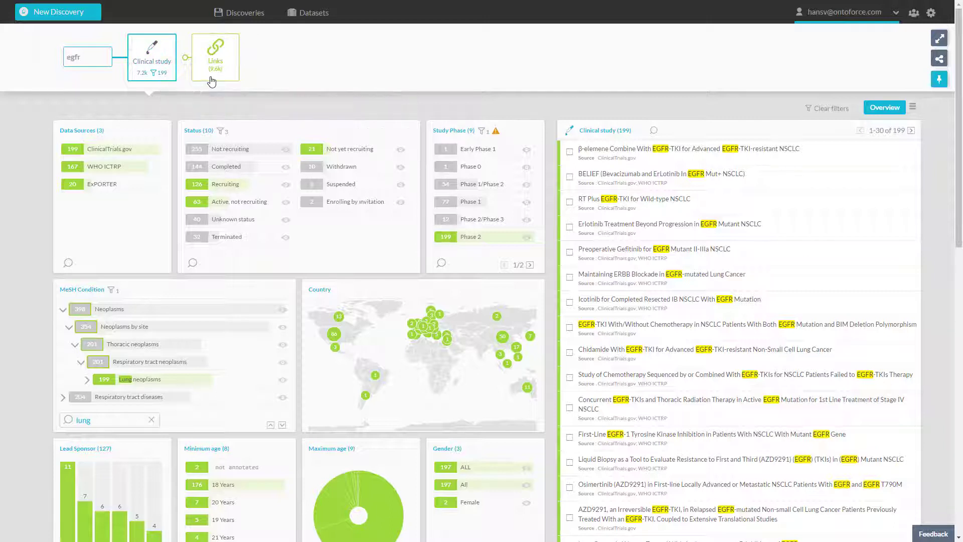
- Switch from the 199 filtered studies to their 103 linked active substances
left_click(226, 67)
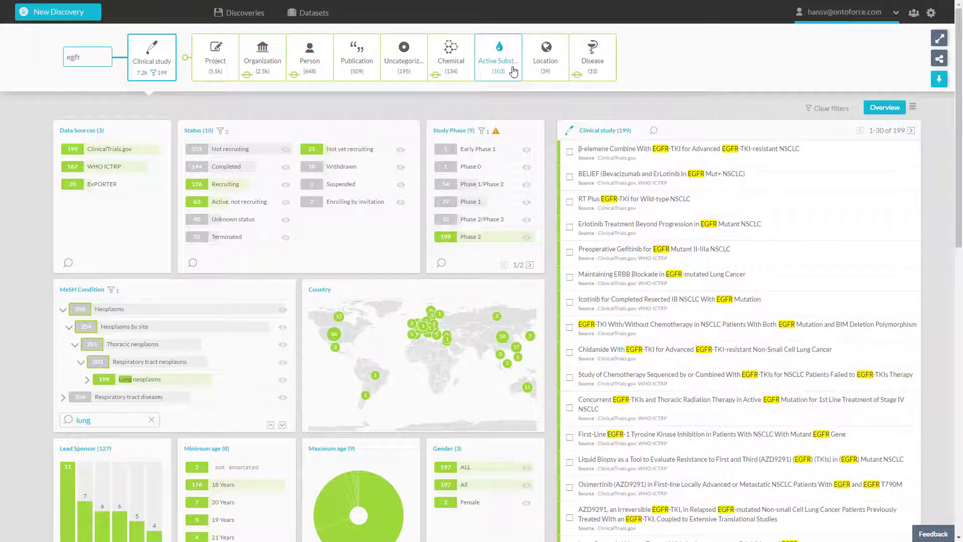
mouse_move(499, 58)
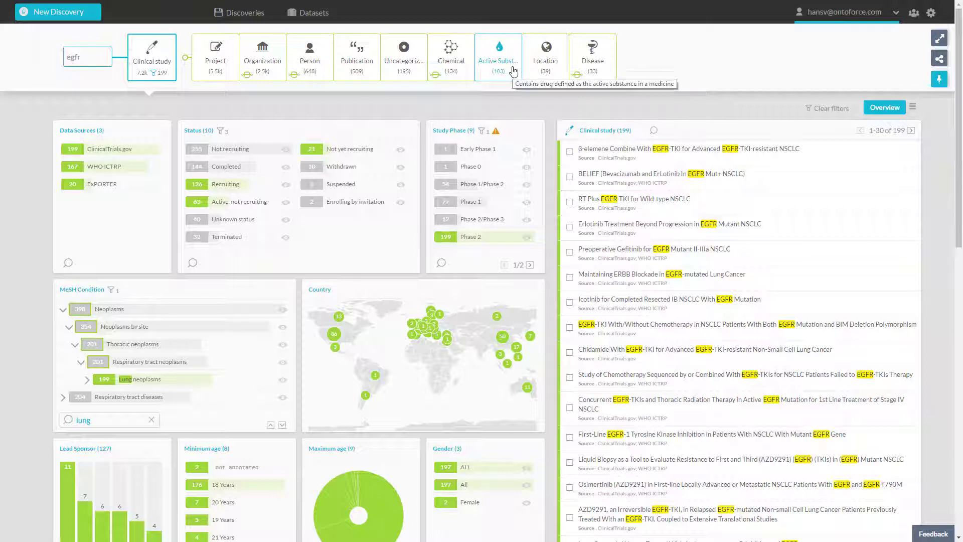
left_click(514, 71)
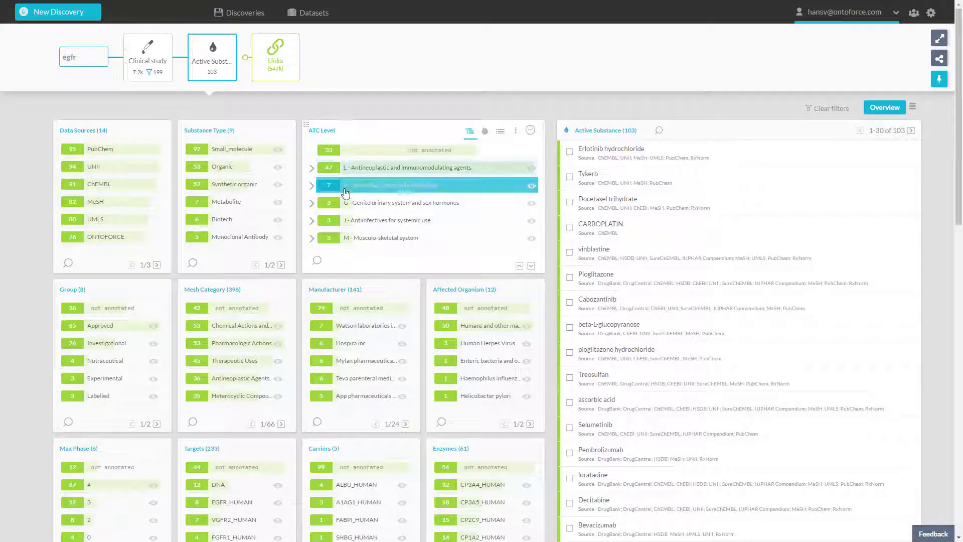
- Filter the substances by ATC level to L01B Antimetabolites, leaving six
left_click(342, 259)
type("antimetabol")
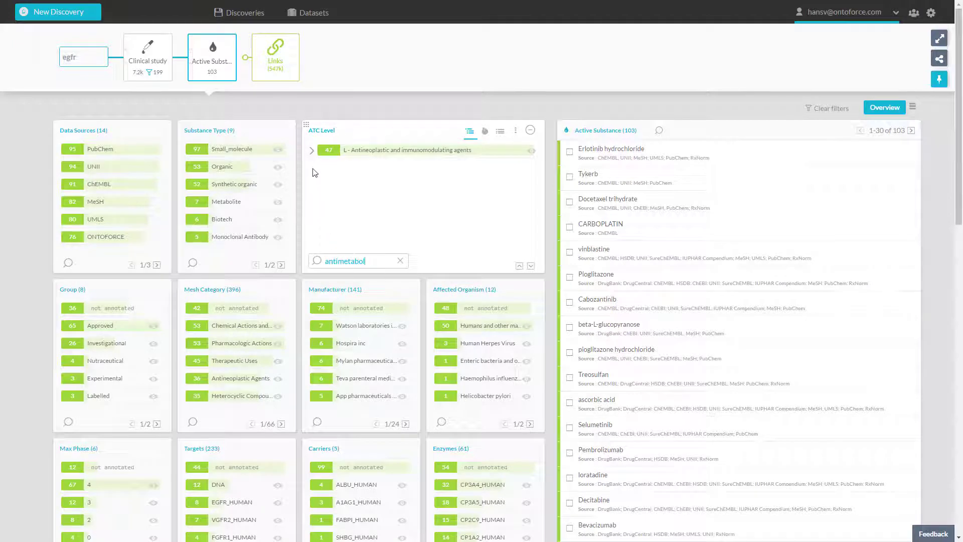
left_click(312, 154)
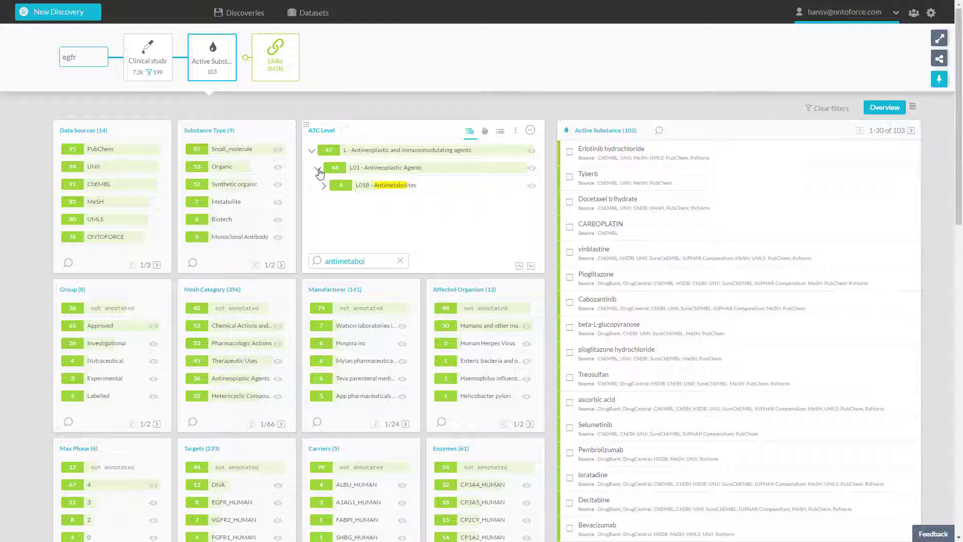
left_click(362, 186)
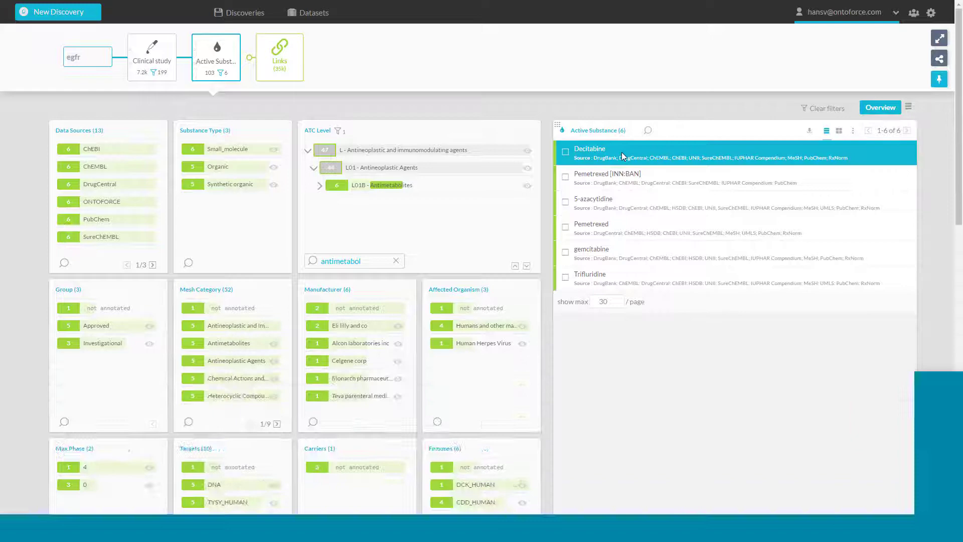
- View Decitabine's details with per-source facts, limited to DrugBank and DrugCentral
left_click(622, 152)
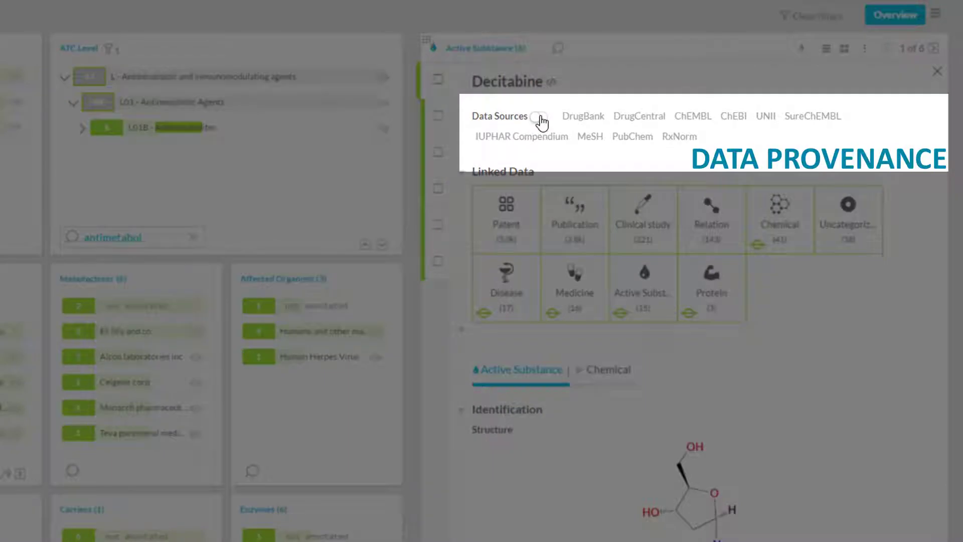
left_click(539, 118)
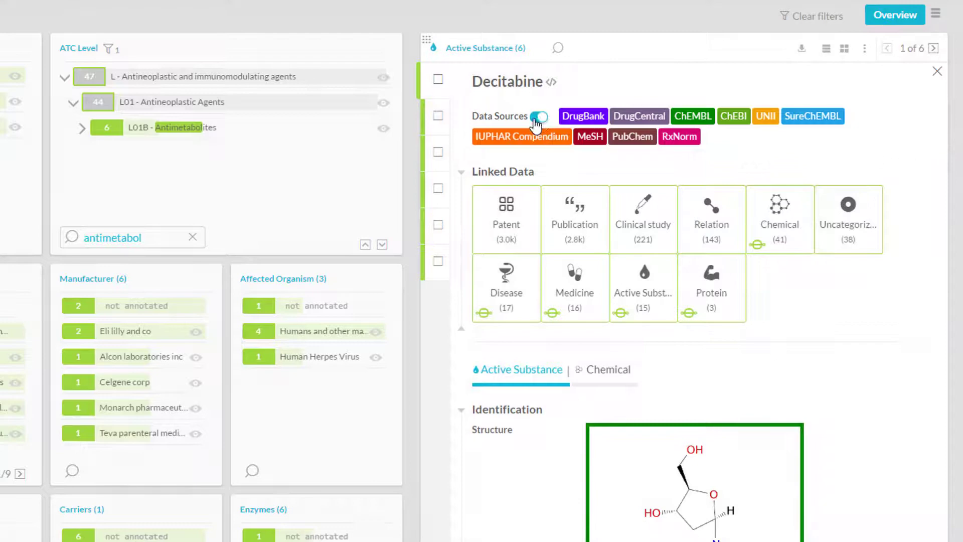
scroll(481, 424, "down", 2)
scroll(481, 423, "down", 2)
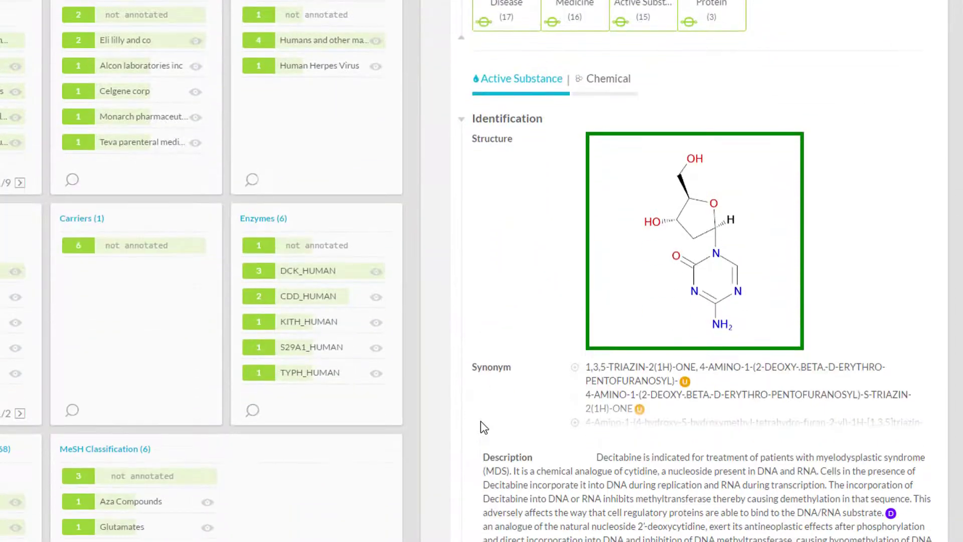
scroll(481, 424, "down", 2)
scroll(481, 424, "down", 1)
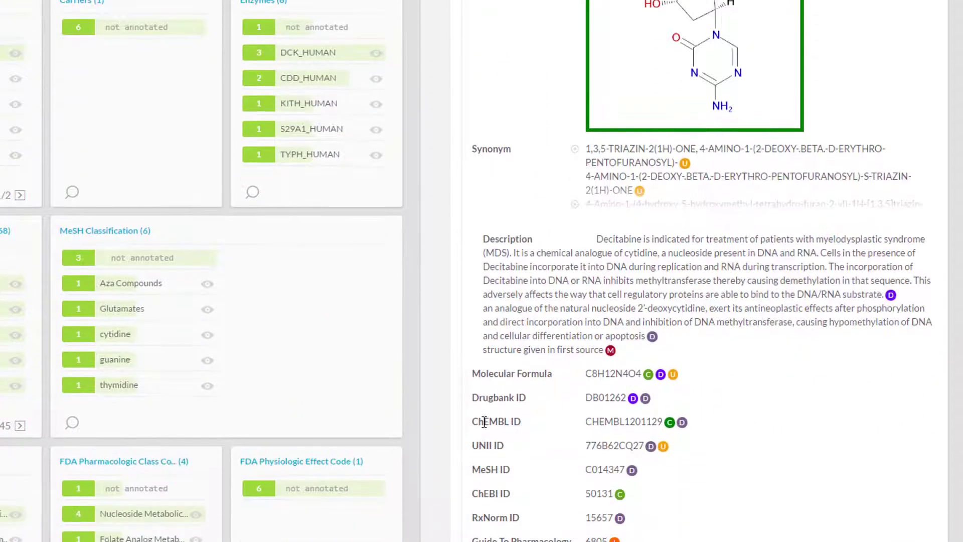
scroll(481, 424, "up", 2)
scroll(481, 424, "up", 2)
scroll(481, 424, "up", 2)
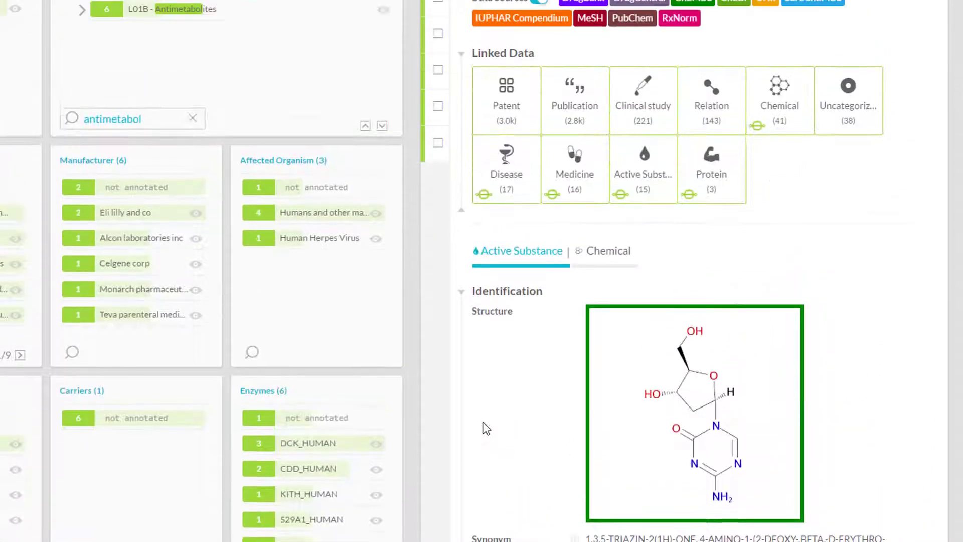
scroll(481, 424, "up", 2)
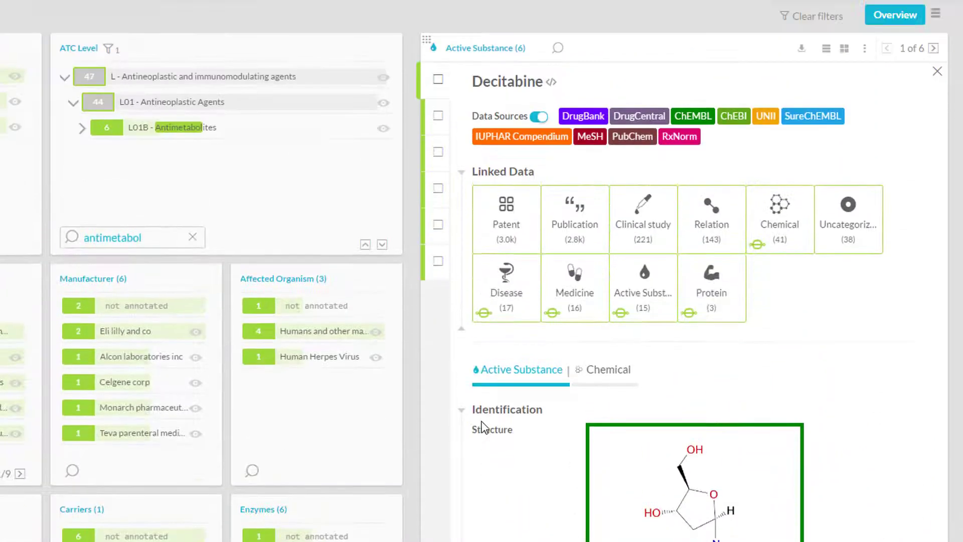
left_click(587, 119)
left_click(638, 117)
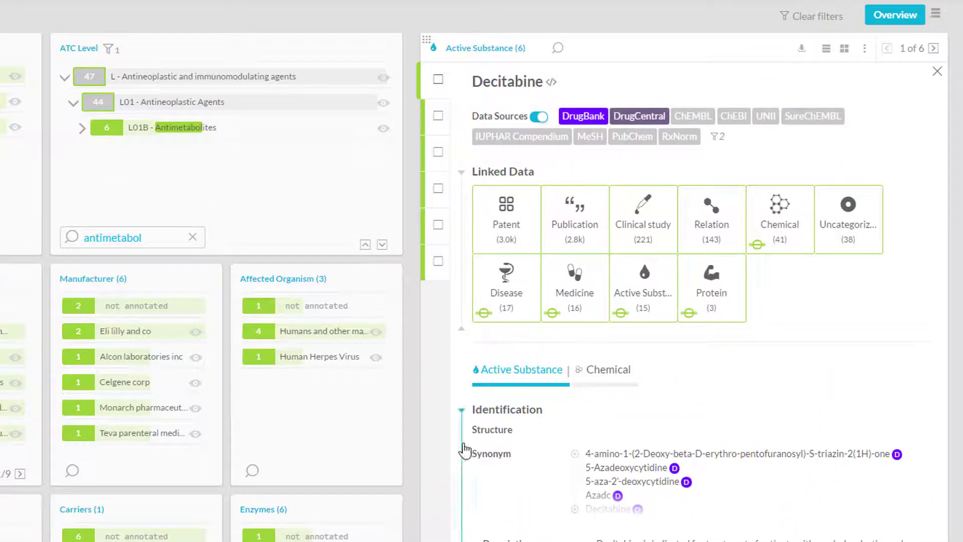
left_click(462, 410)
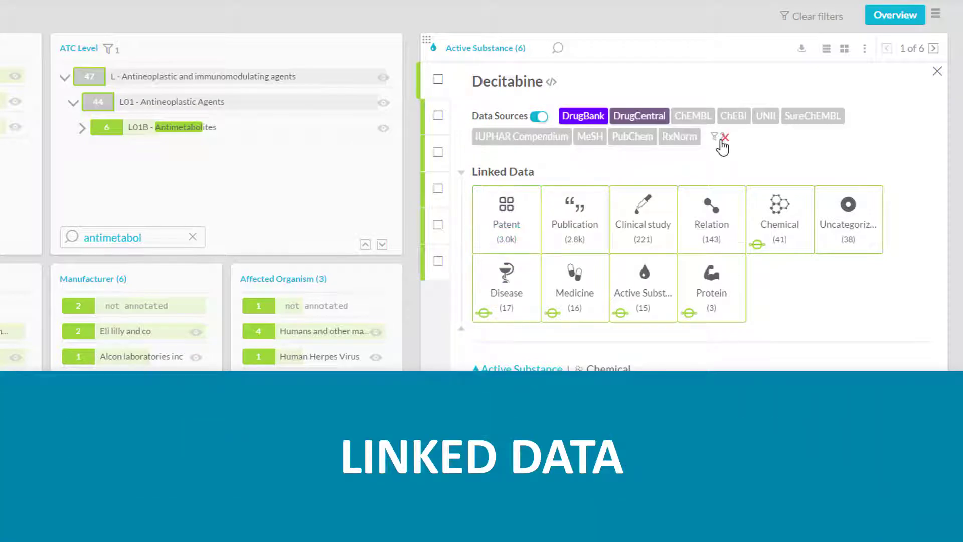
- Clear the data source filter so Decitabine's details cover all sources
left_click(718, 136)
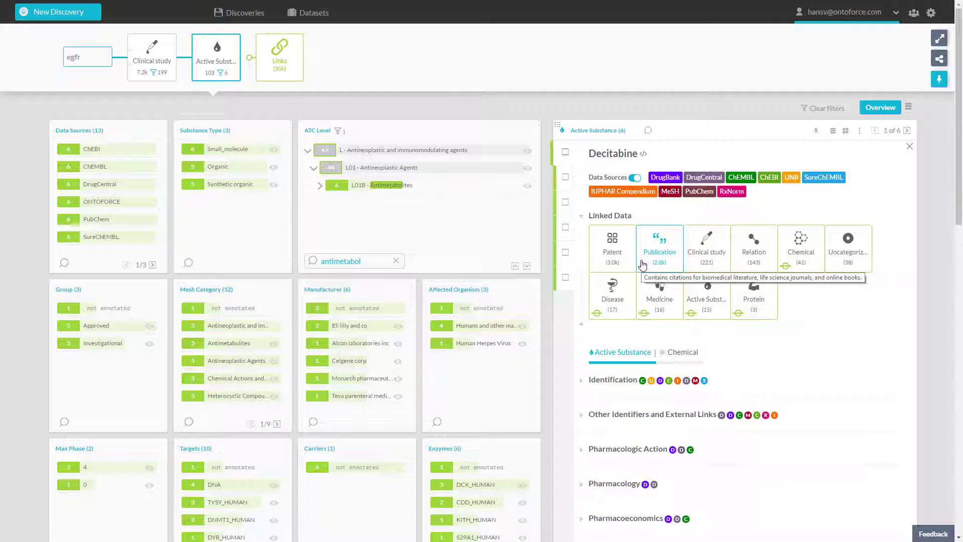
- Follow Decitabine's linked data to its 2.8k publications
left_click(642, 263)
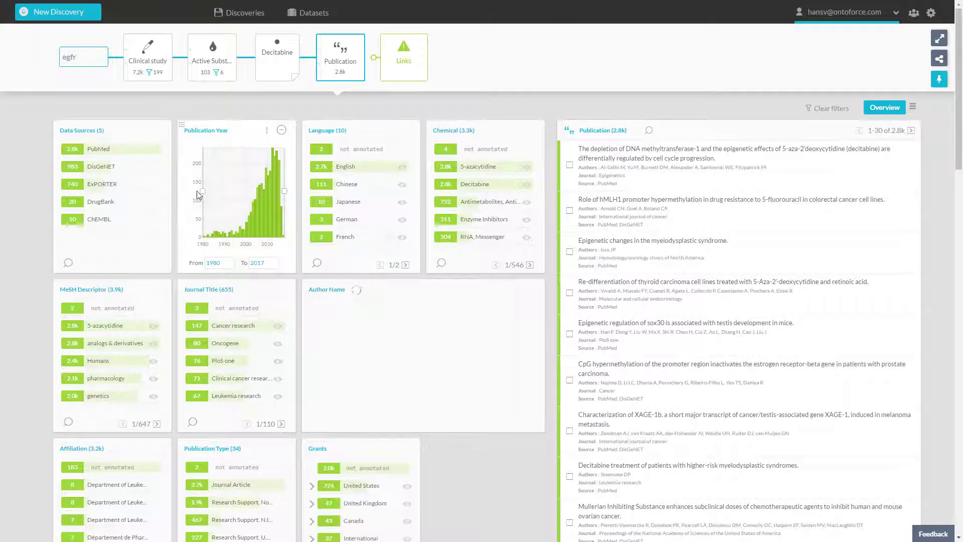
- Narrow publications to 2008 onward, type Review, author Garcia-Manero, Guillermo, leaving 9 results
left_click_drag(204, 193, 264, 196)
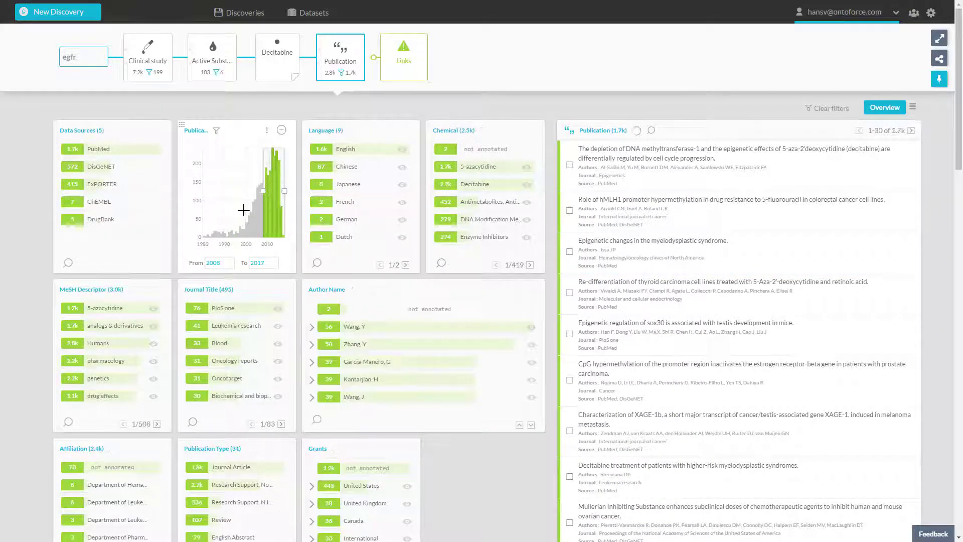
scroll(218, 228, "down", 2)
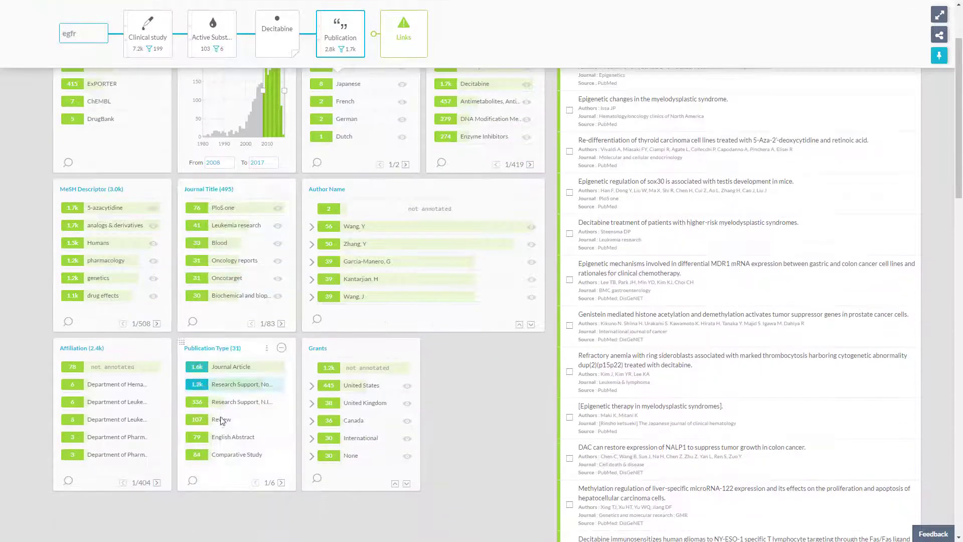
left_click(220, 480)
type("review")
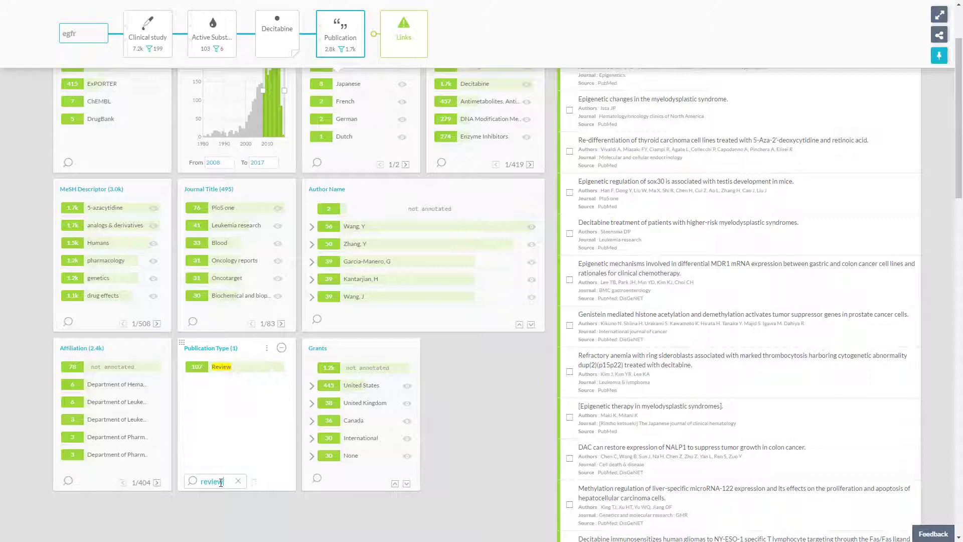
left_click(227, 366)
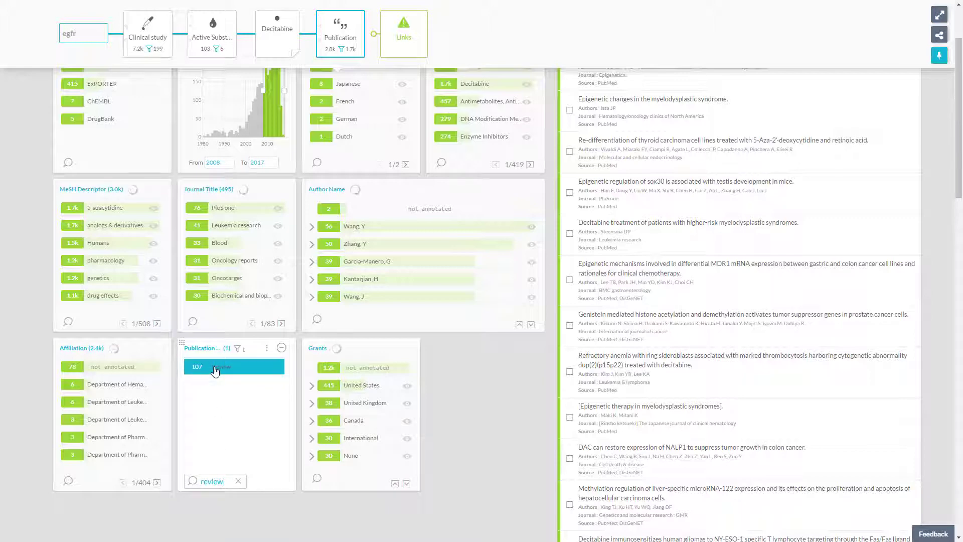
scroll(234, 358, "up", 3)
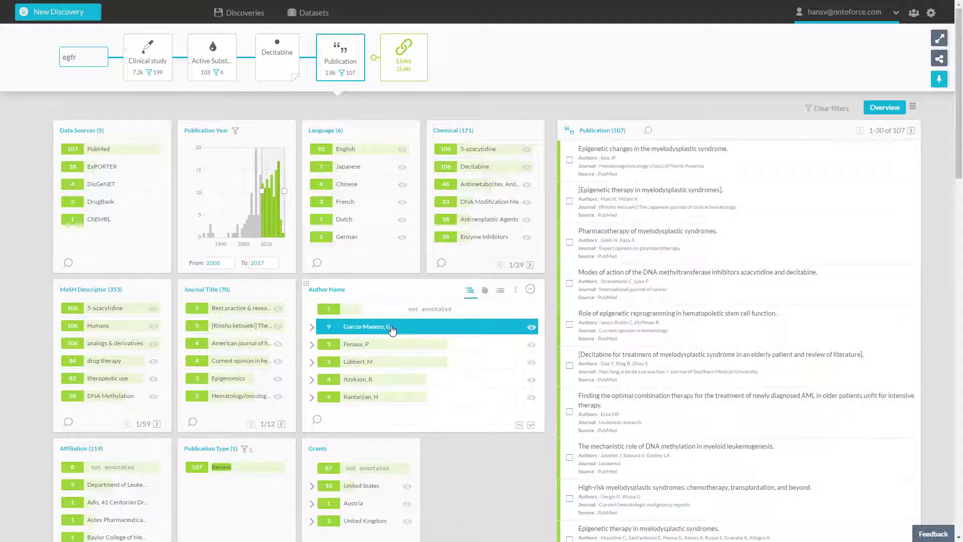
left_click(311, 327)
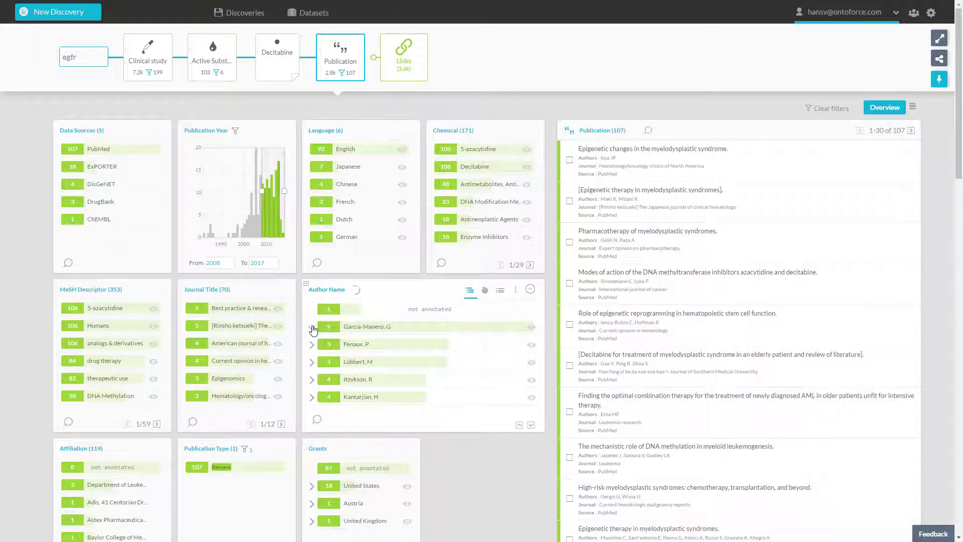
left_click(335, 348)
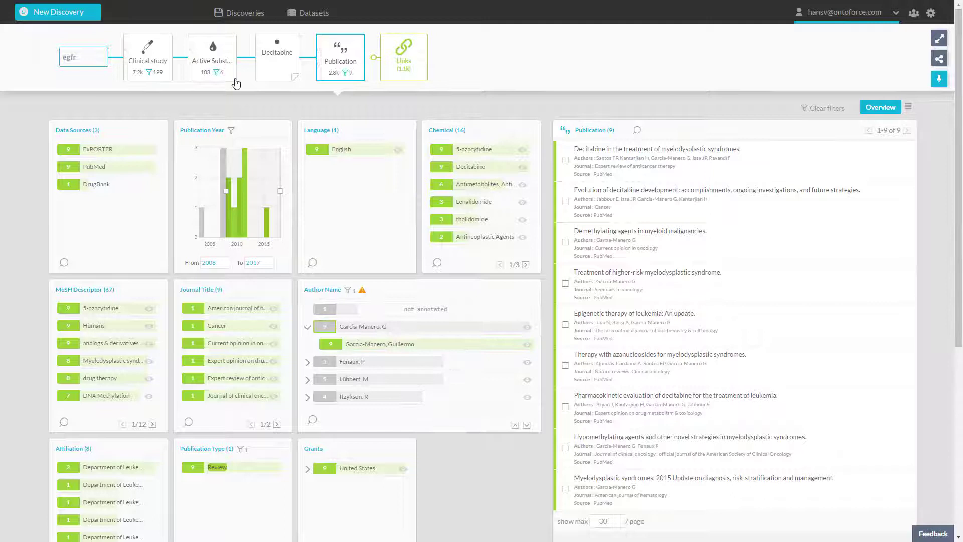
mouse_move(218, 72)
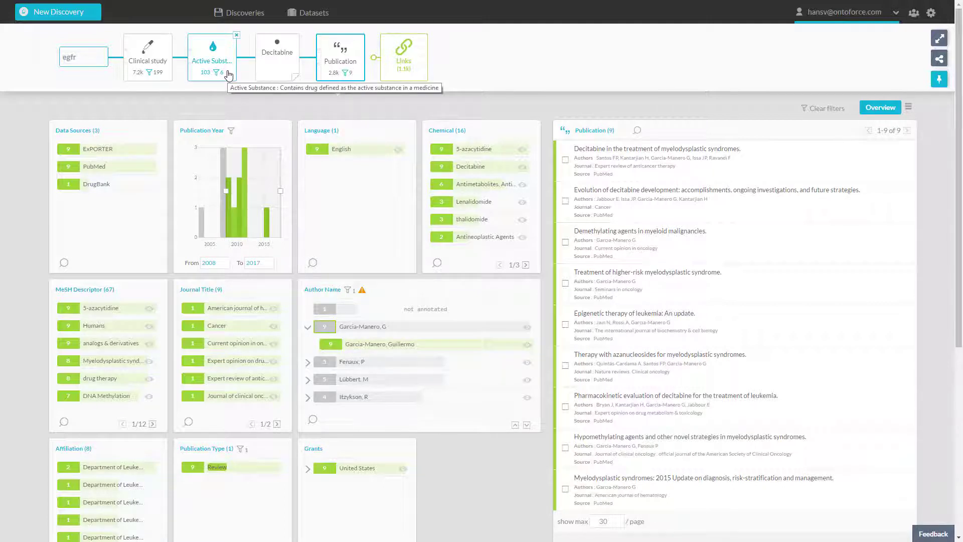
- Branch from the six active substances to their 12k linked patents
left_click(229, 74)
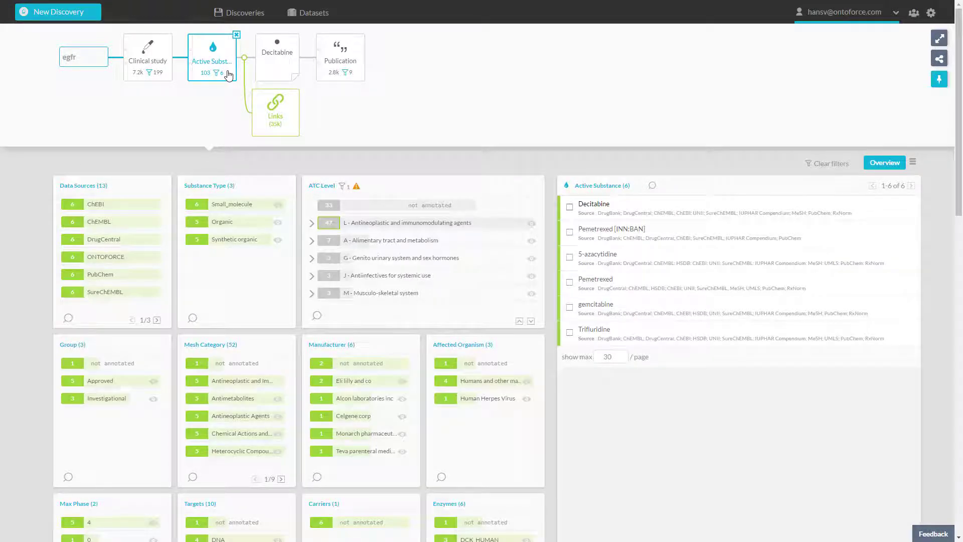
left_click(293, 130)
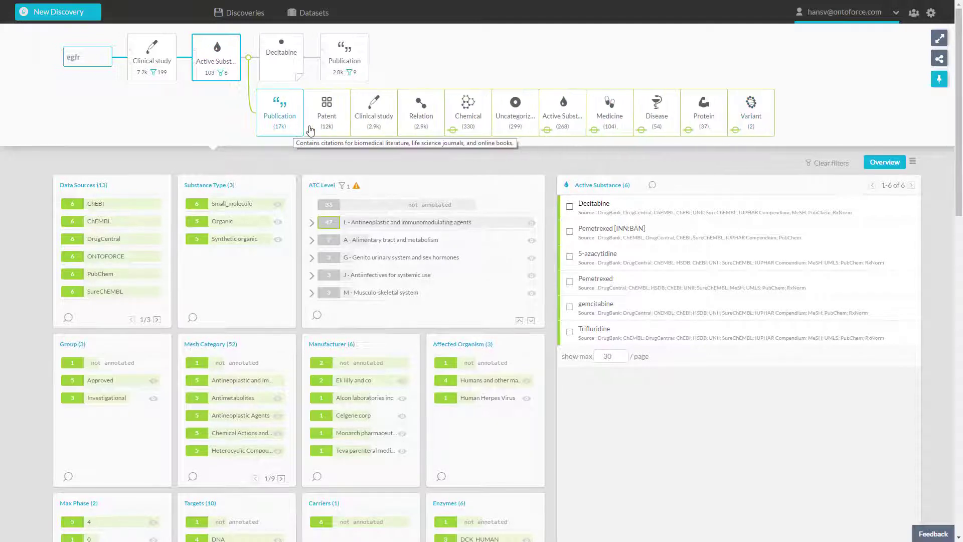
left_click(327, 113)
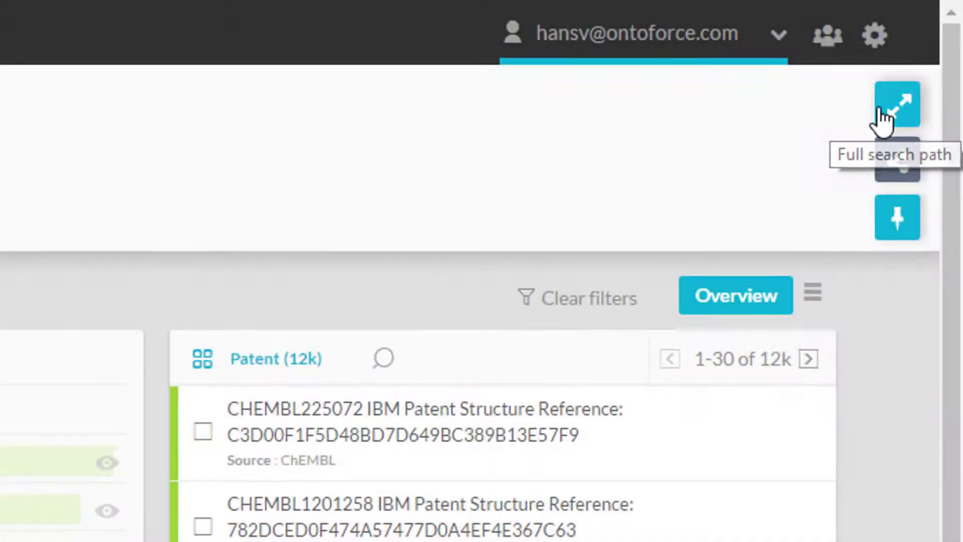
- Expand the full search path and add the Publication node's branch to the strategy summary
left_click(884, 113)
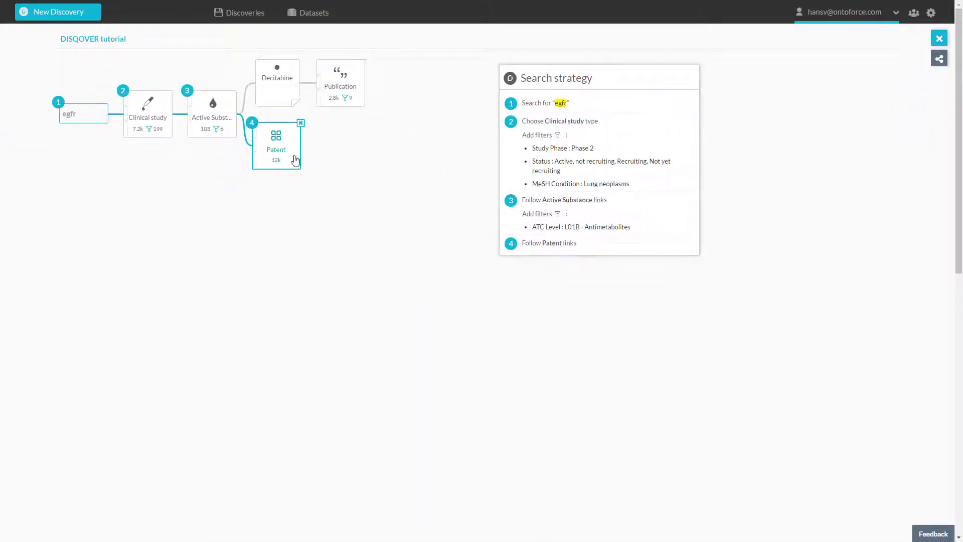
mouse_move(340, 83)
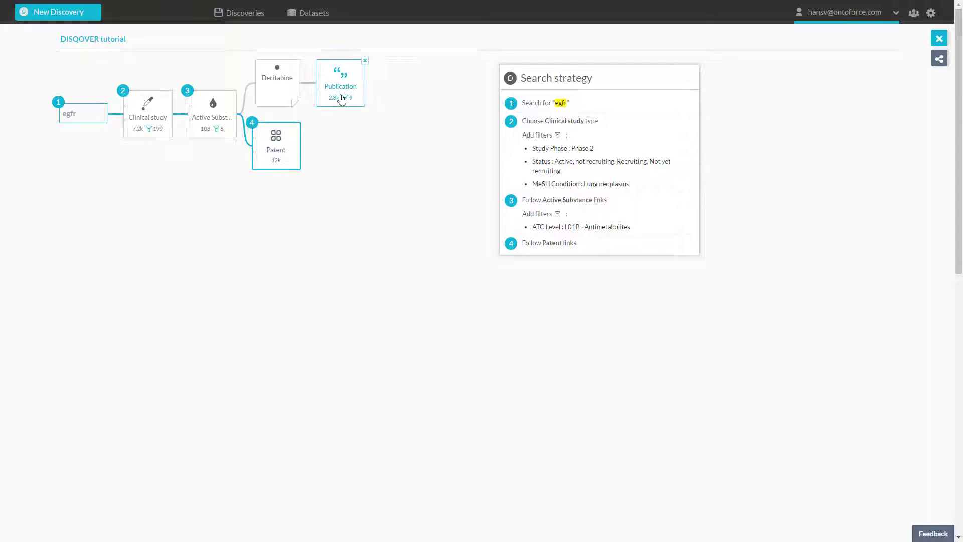
left_click(341, 99)
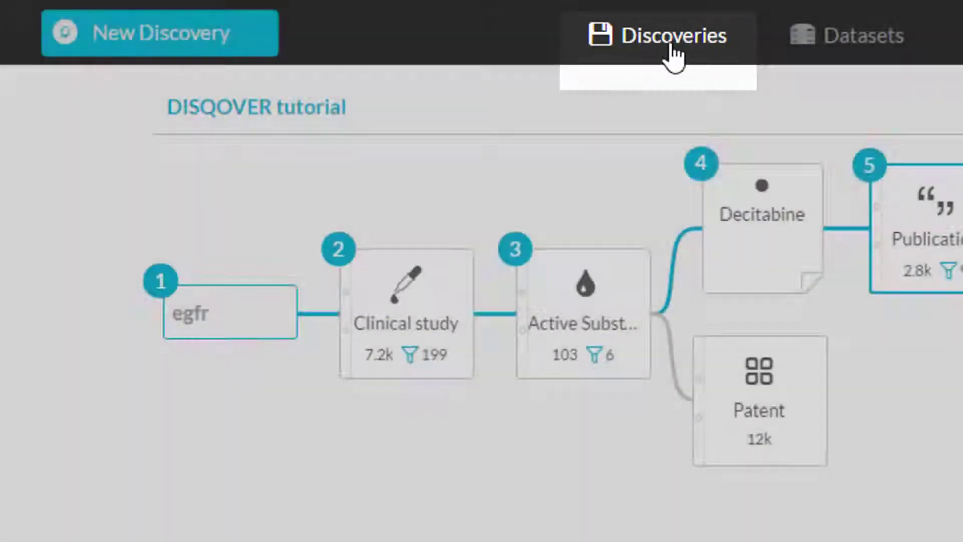
- Star the 'DISQOVER tutorial' saved discovery and return to the current egfr session
left_click(673, 35)
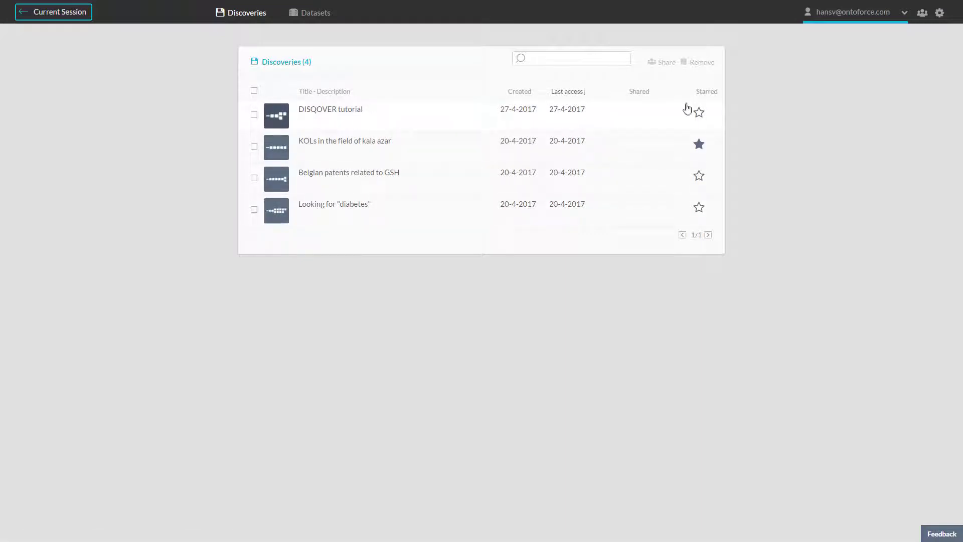
left_click(701, 113)
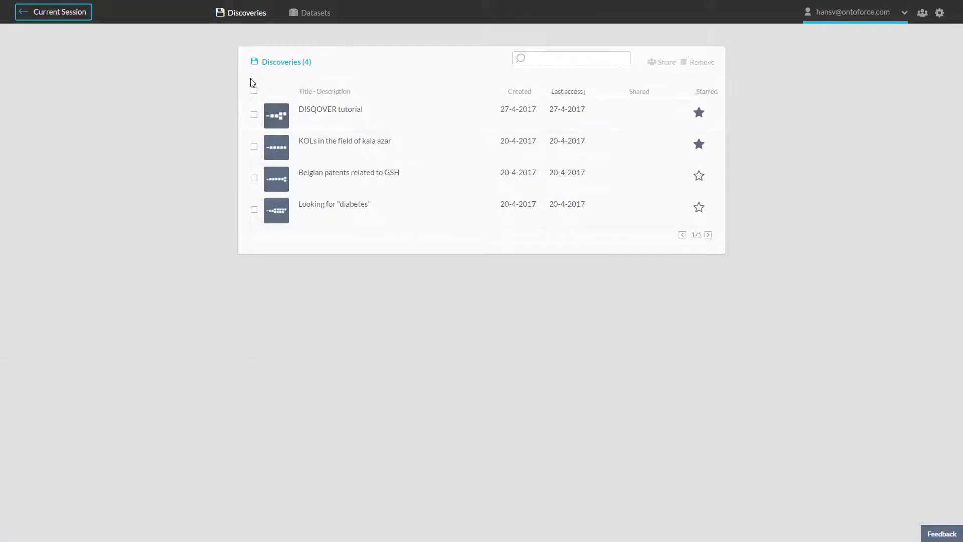
left_click(61, 12)
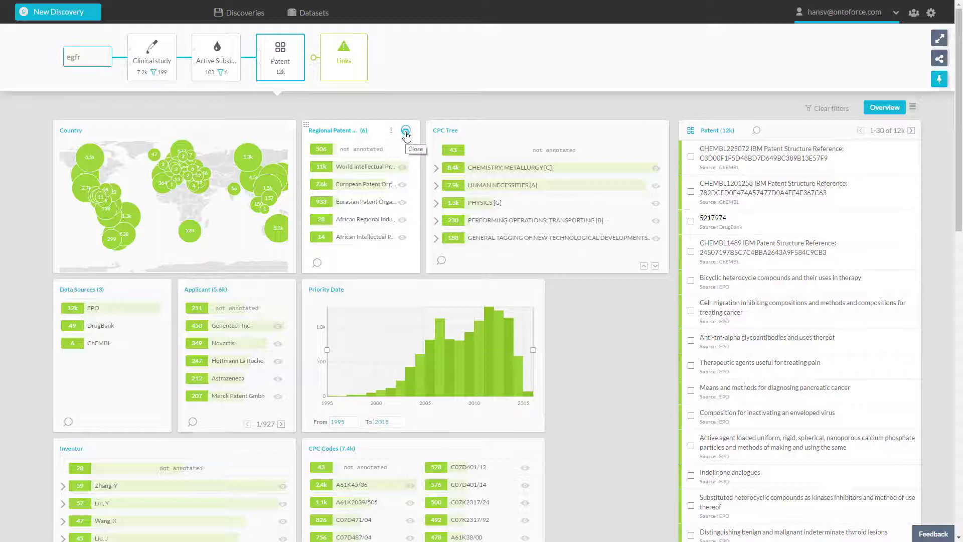
- Remove the Regional Patent Office facet and narrow the Priority Date chart
left_click(406, 134)
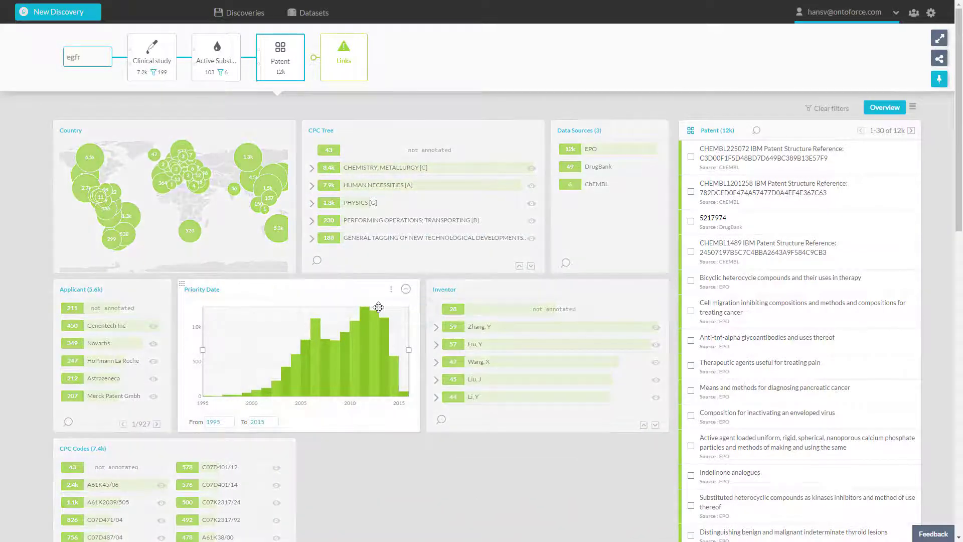
left_click_drag(421, 312, 275, 310)
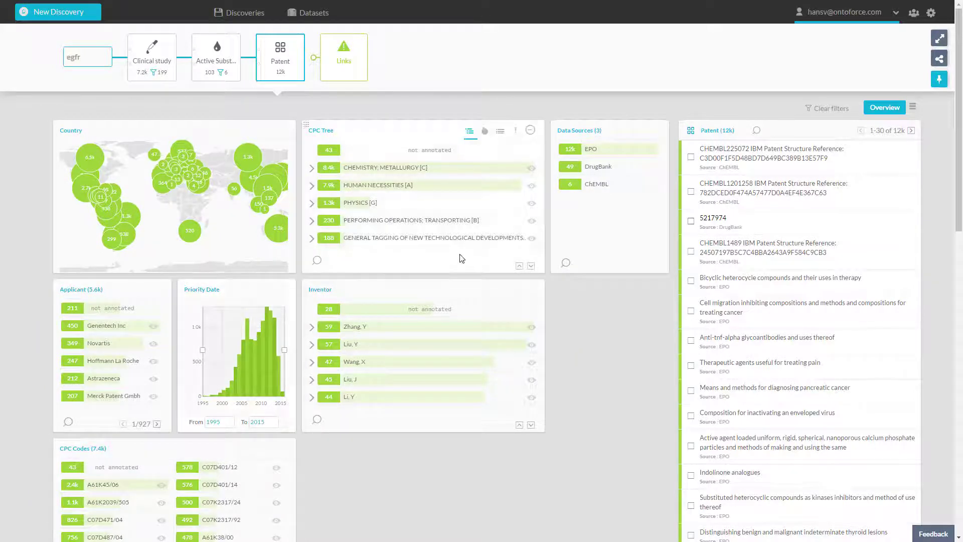
mouse_move(113, 289)
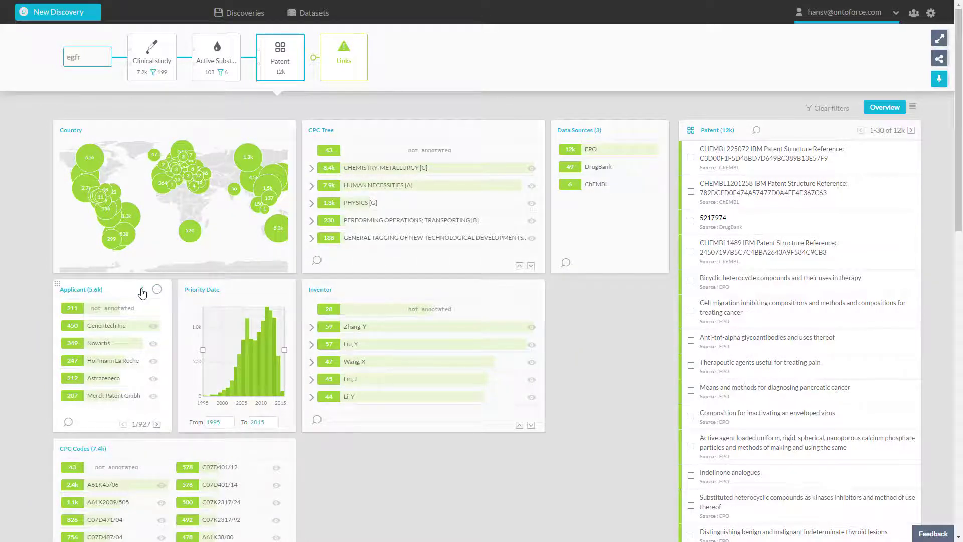
- Show Applicant as a bar chart and move the Country map to the dashboard's middle
left_click(143, 291)
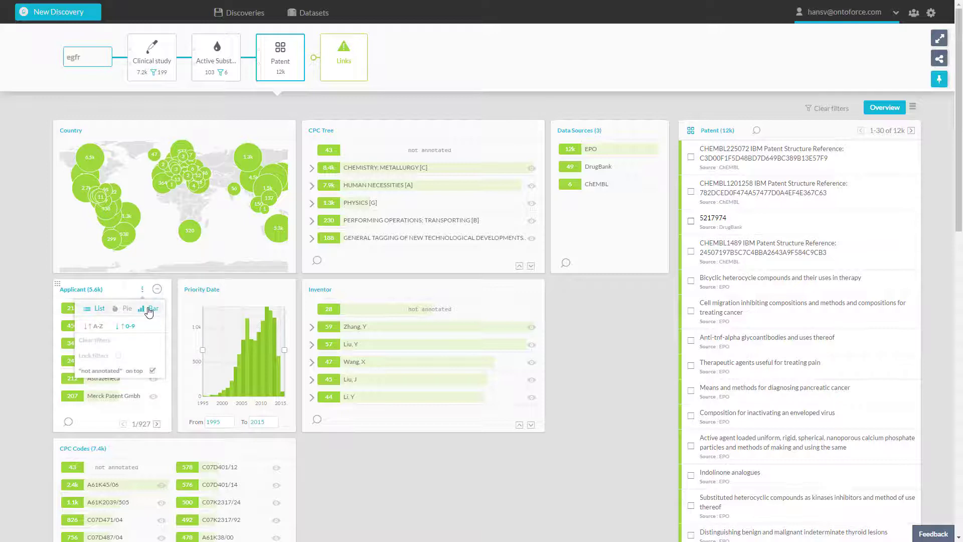
left_click(149, 311)
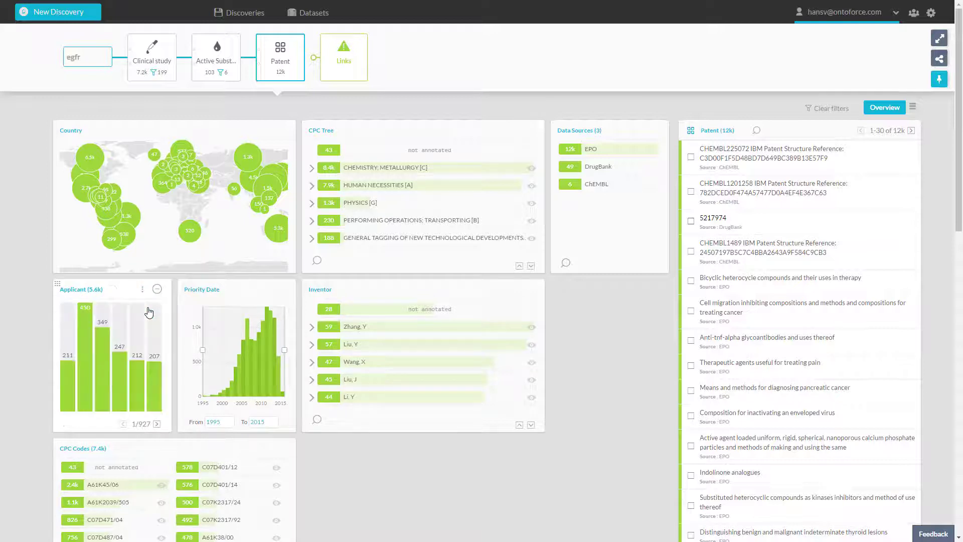
mouse_move(72, 130)
left_click_drag(56, 126, 348, 132)
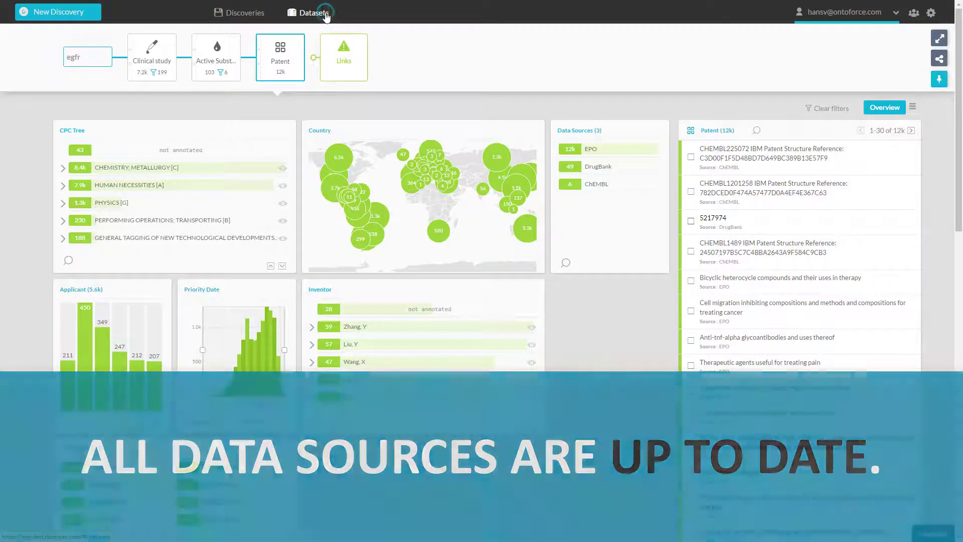
- Show the Datasets page listing 121 data sources with update dates and counts
left_click(314, 13)
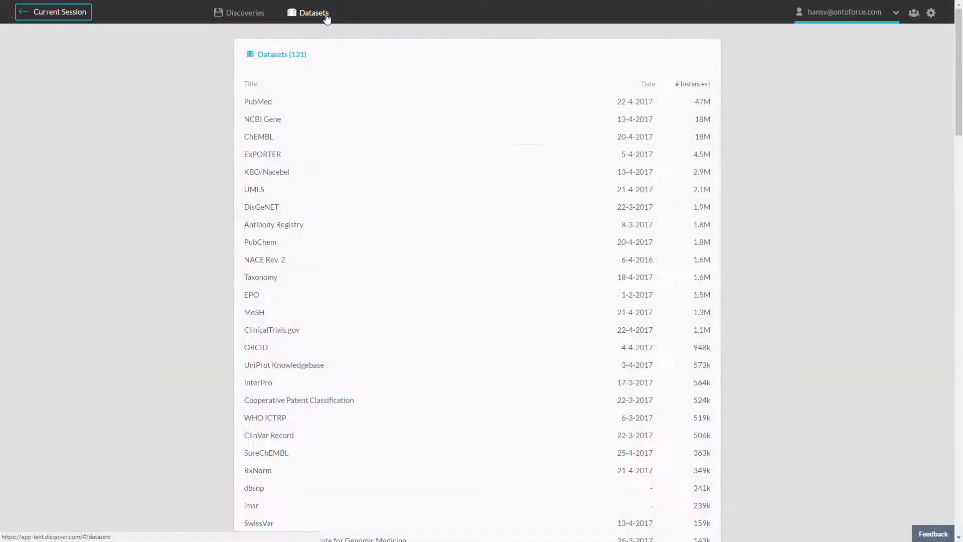